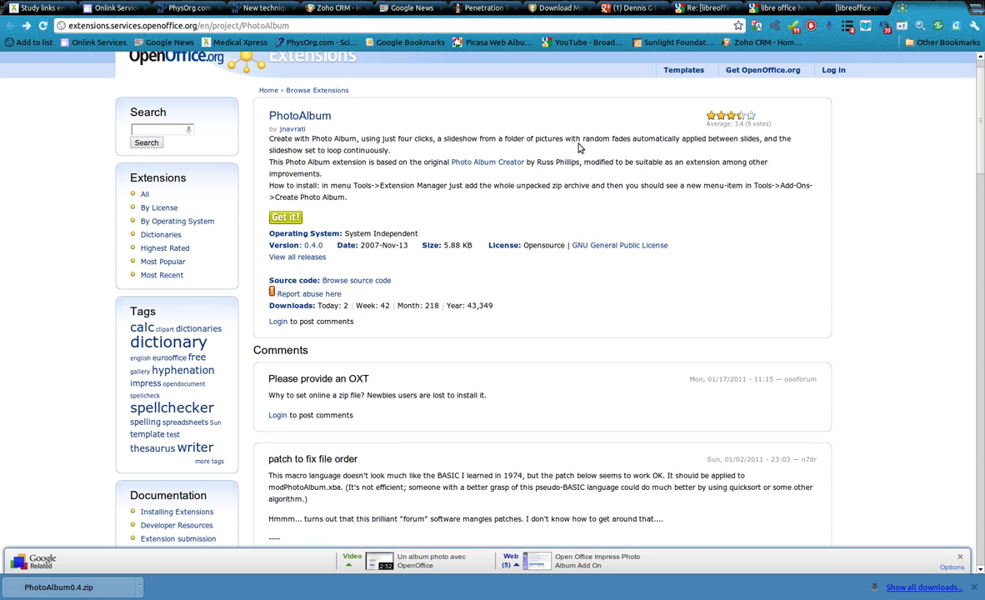
- Enlarge the extension page and examine the PhotoAlbum description and installation instructions
key("ctrl+plus")
key("ctrl+plus")
key("ctrl+plus")
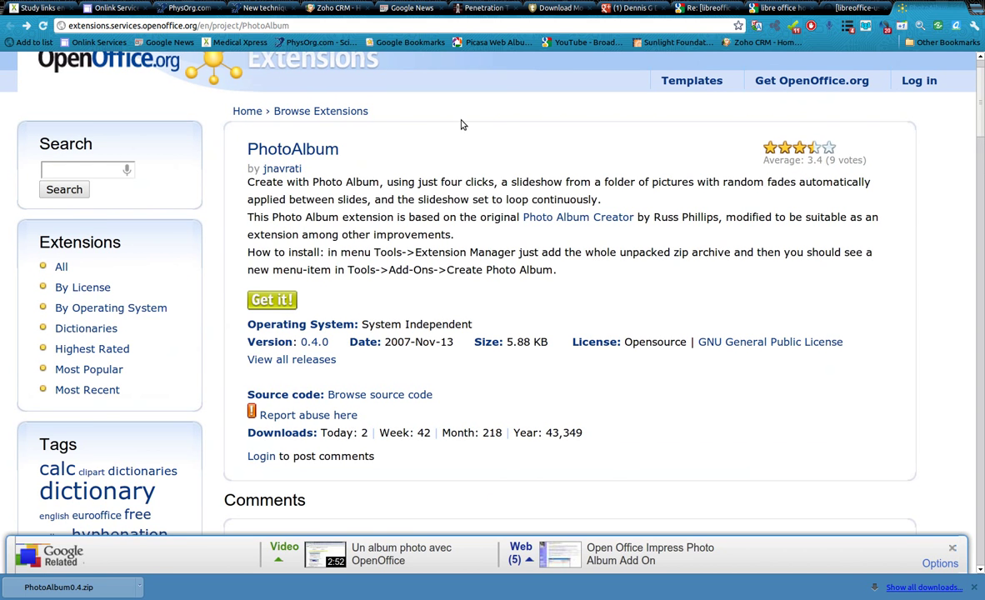
left_click_drag(321, 148, 251, 151)
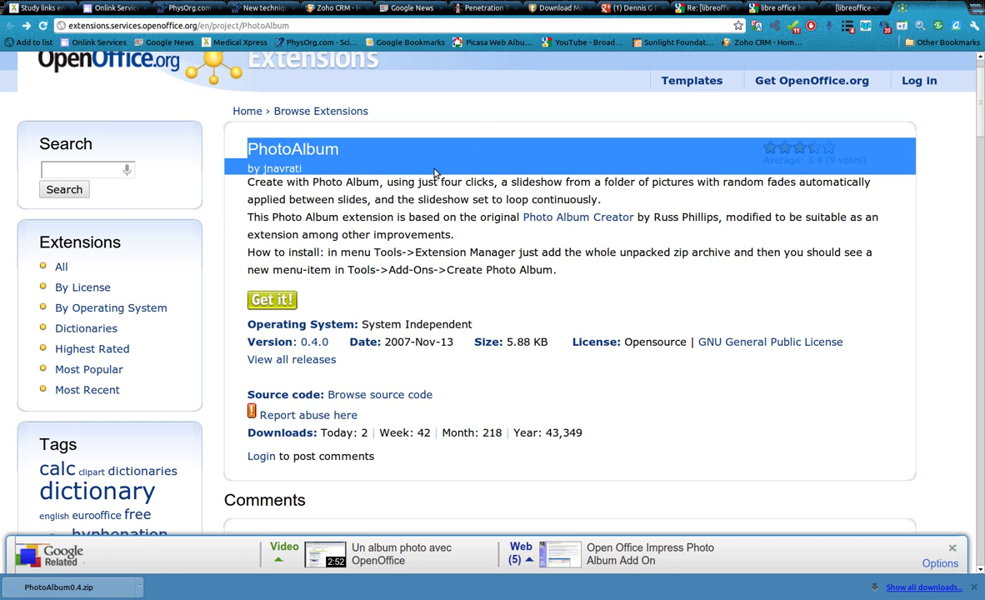
- Launch LibreOffice Impress and create an empty presentation with the Presentation Wizard
key("super")
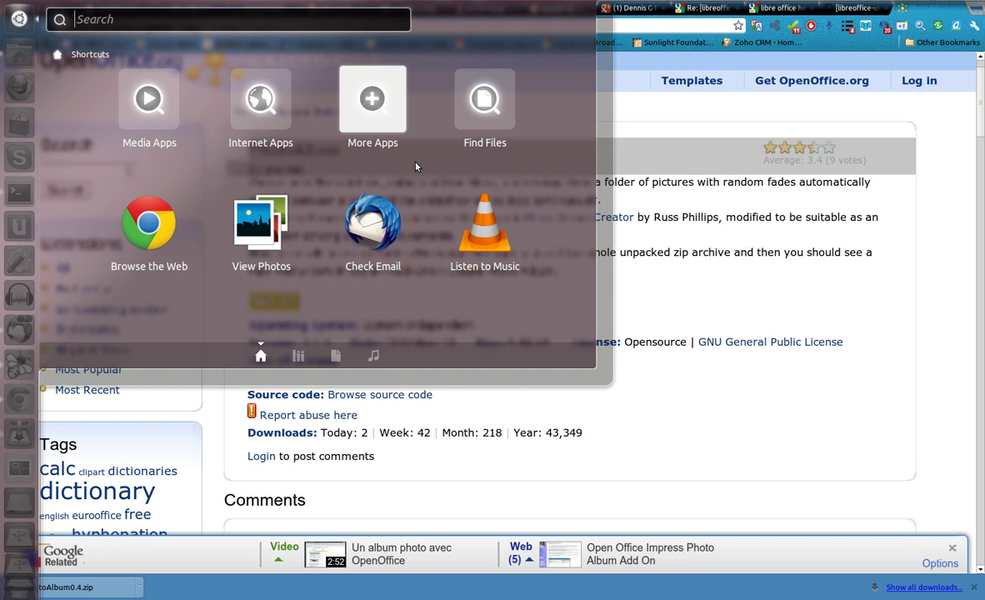
type("lib")
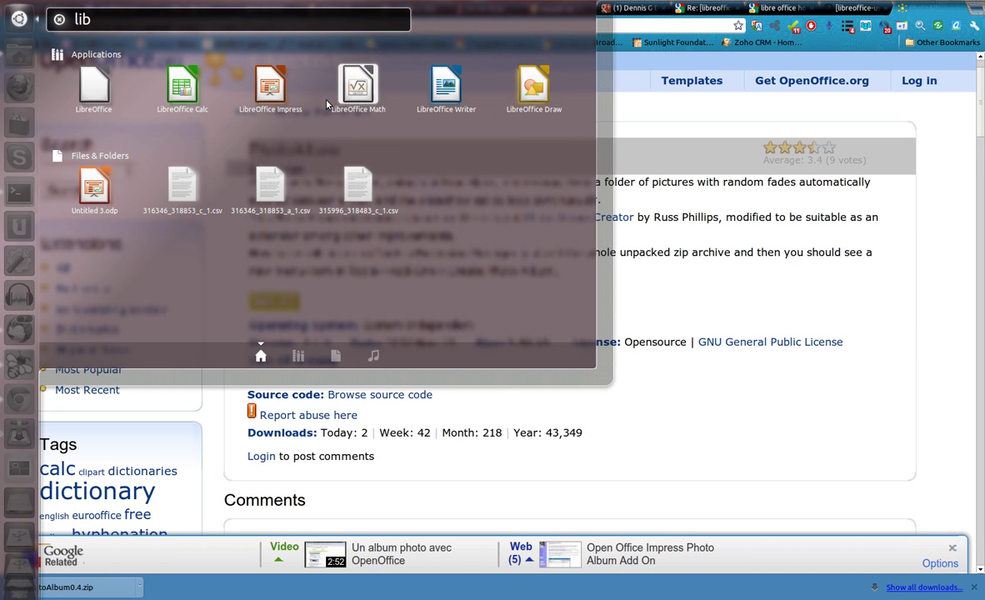
left_click(271, 86)
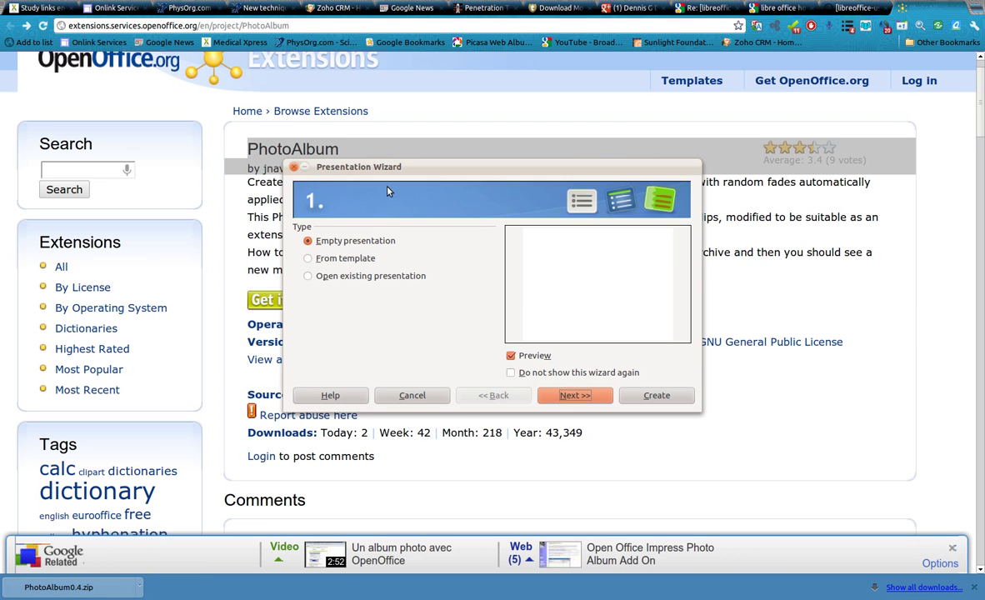
left_click_drag(391, 168, 529, 299)
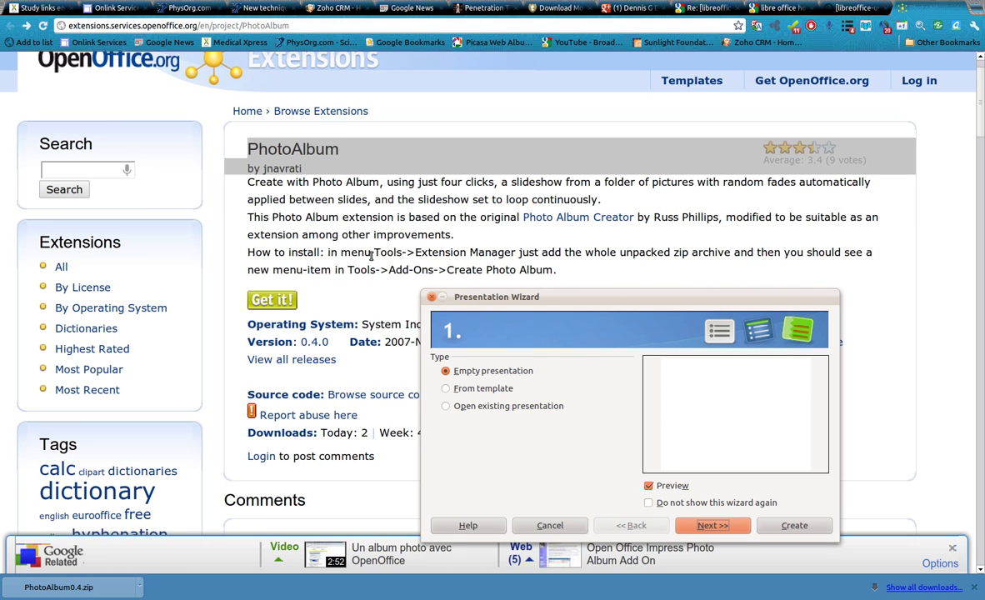
left_click_drag(561, 300, 554, 294)
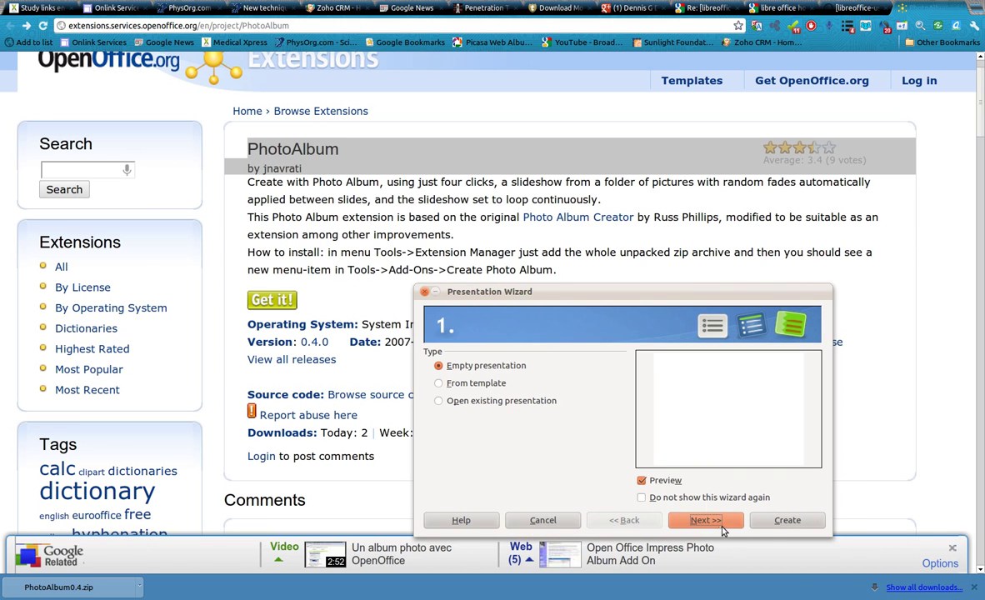
left_click(784, 521)
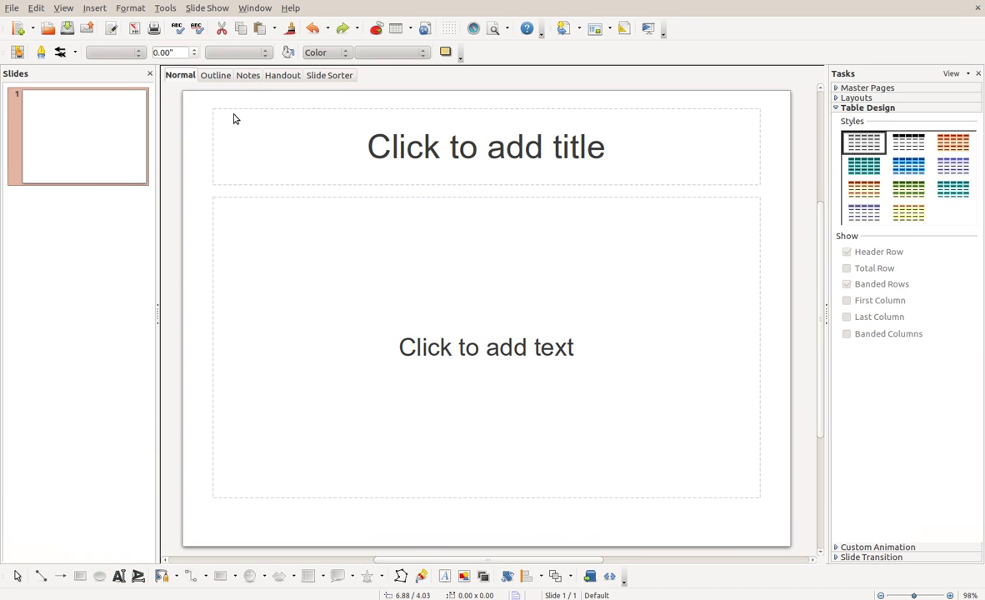
- Generate a photo album with the Create Photo Album add-on from the Webcam folder inside Pictures
key("alt+Tab")
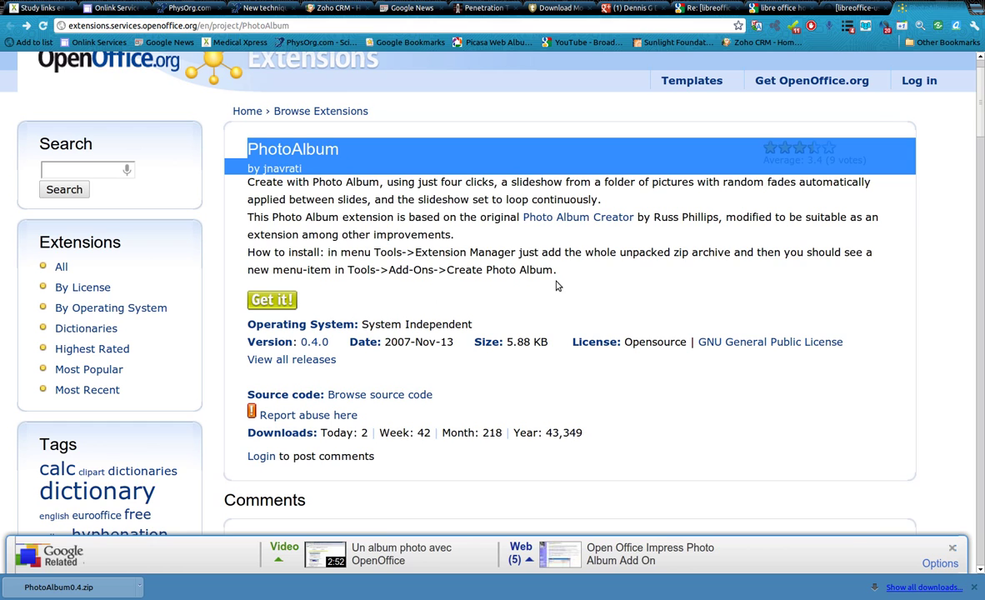
key("alt+Tab")
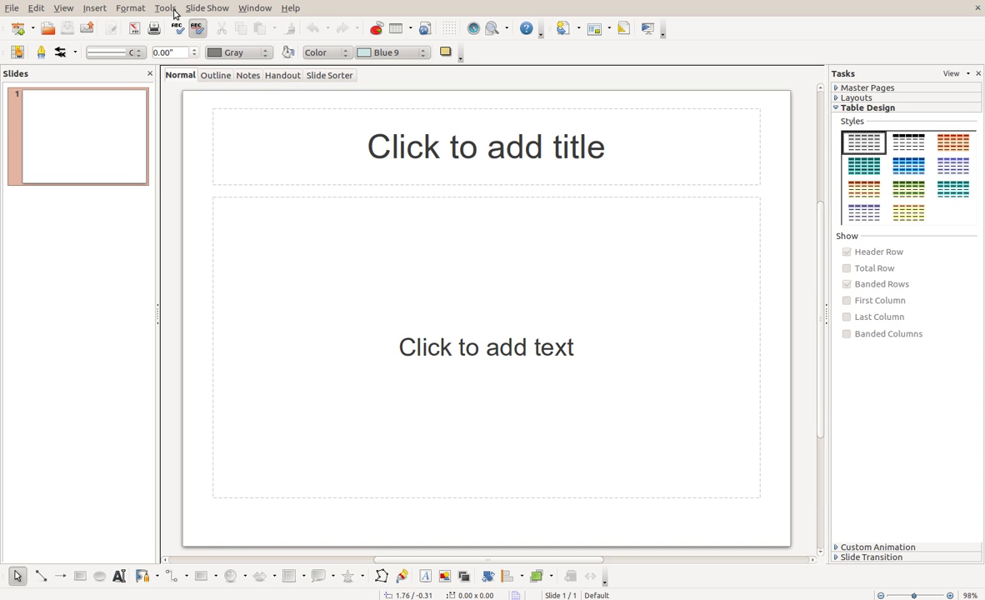
left_click(175, 10)
mouse_move(207, 173)
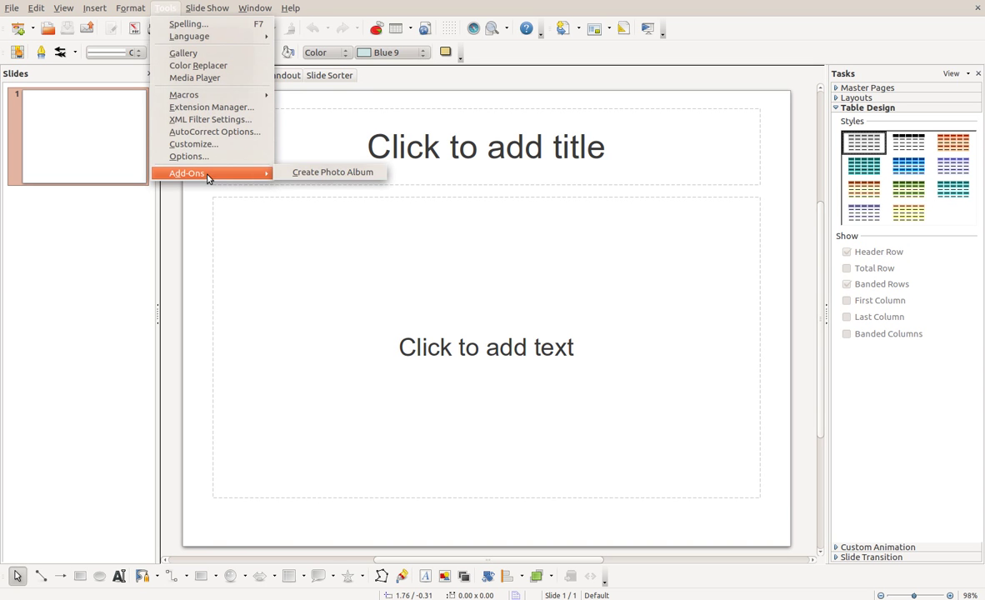
left_click(304, 177)
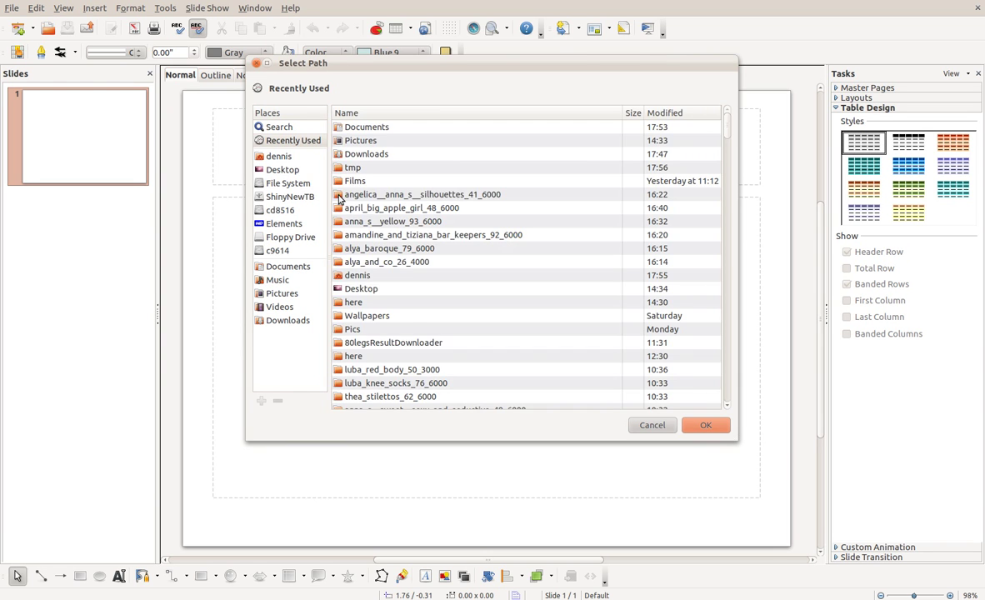
left_click(279, 181)
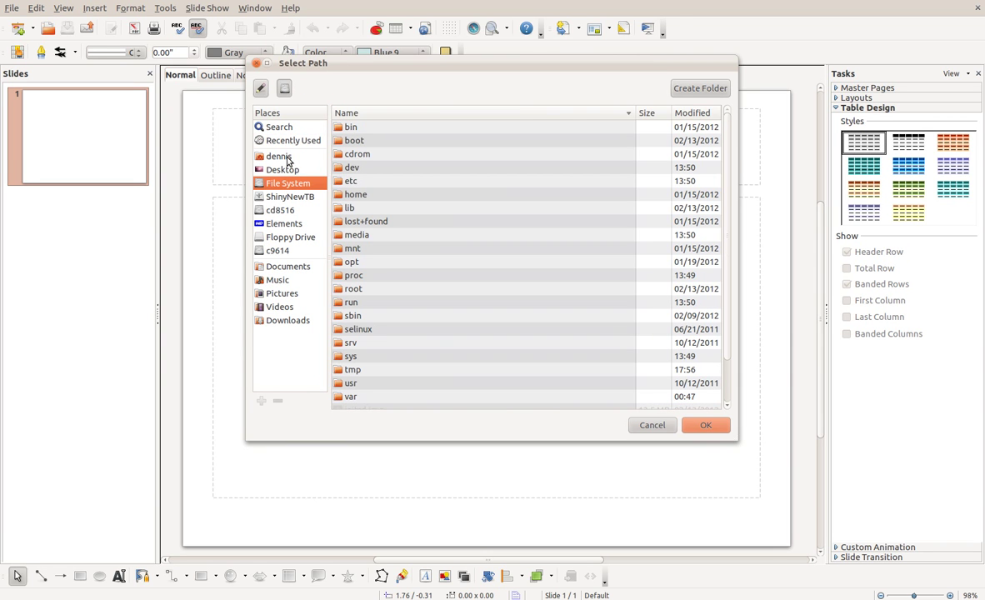
left_click(279, 293)
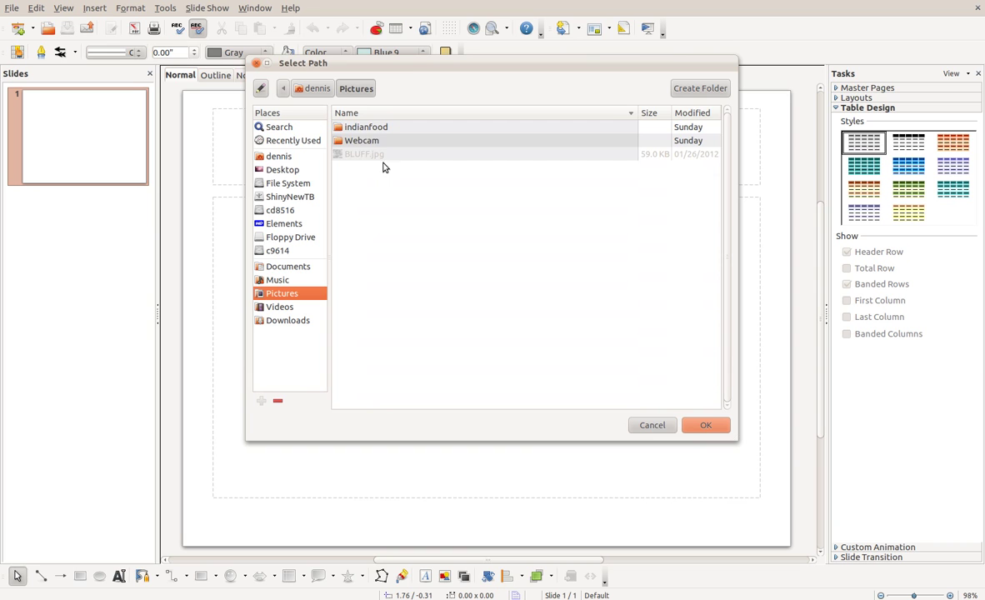
double_click(369, 142)
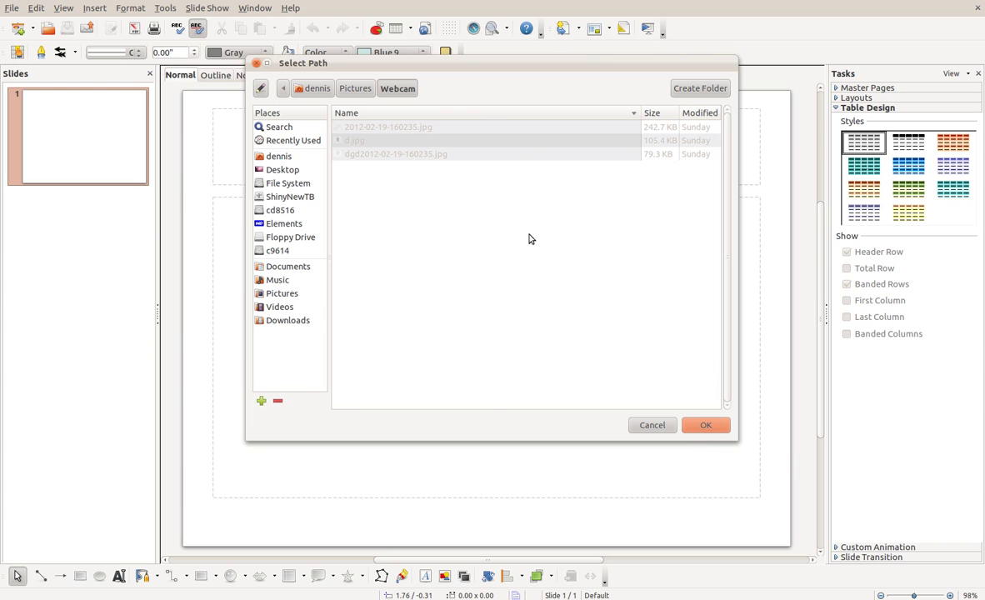
left_click(704, 425)
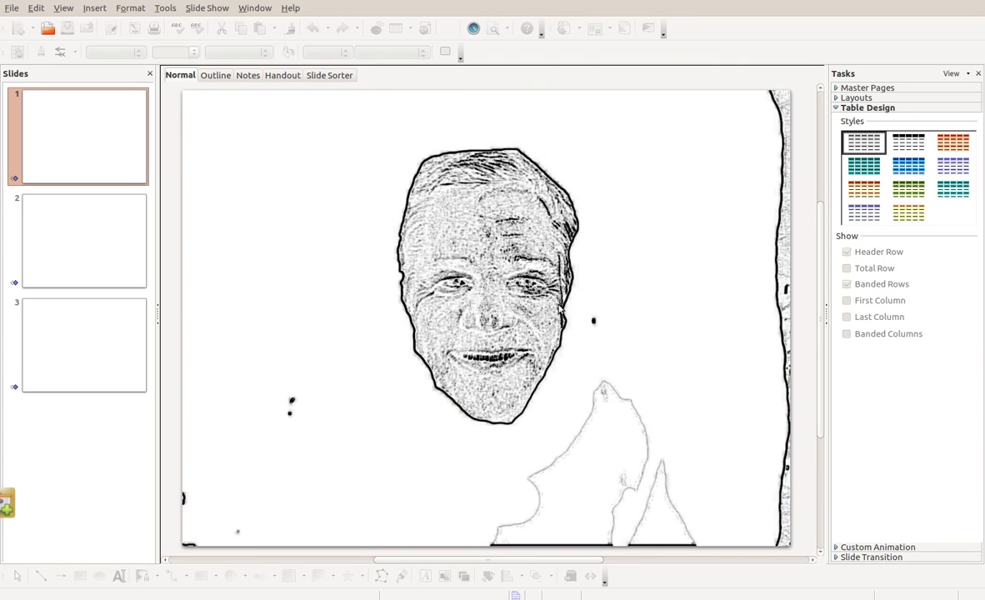
- Review the album's photo slides and move the second slide ahead of the first
left_click(104, 247)
left_click(93, 342)
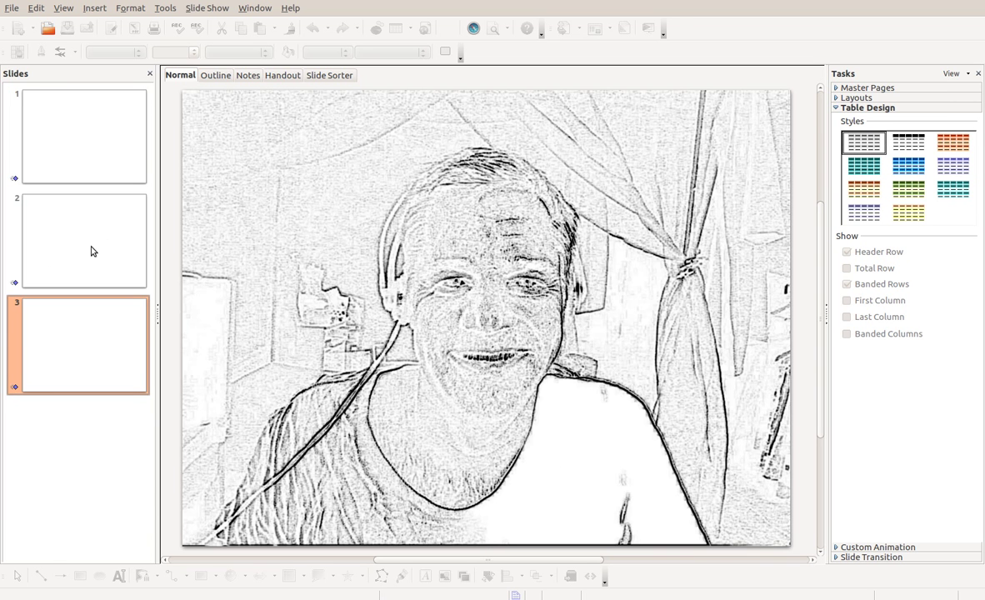
left_click(88, 145)
left_click(93, 248)
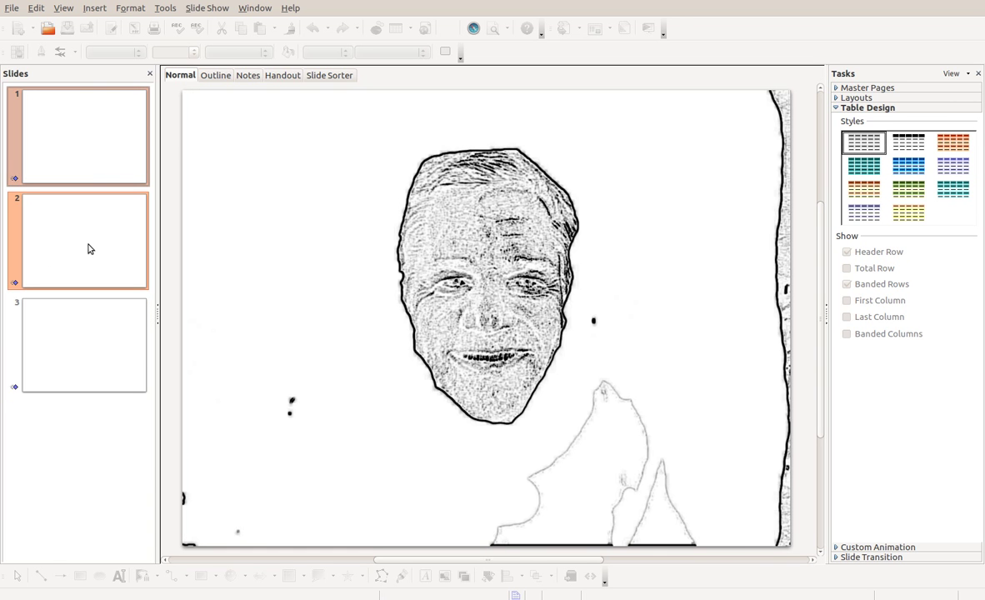
left_click(94, 322)
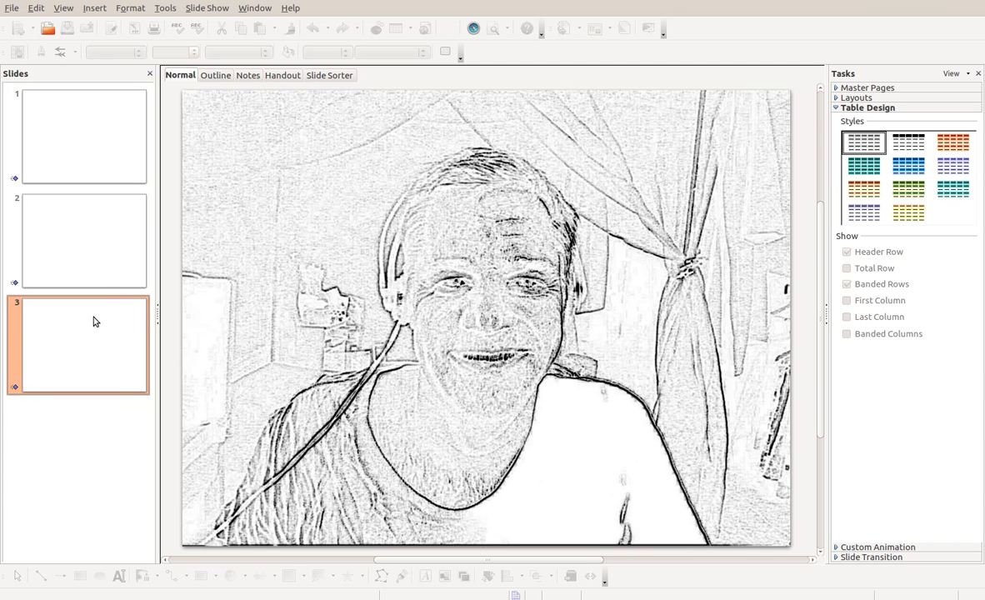
left_click_drag(87, 241, 48, 185)
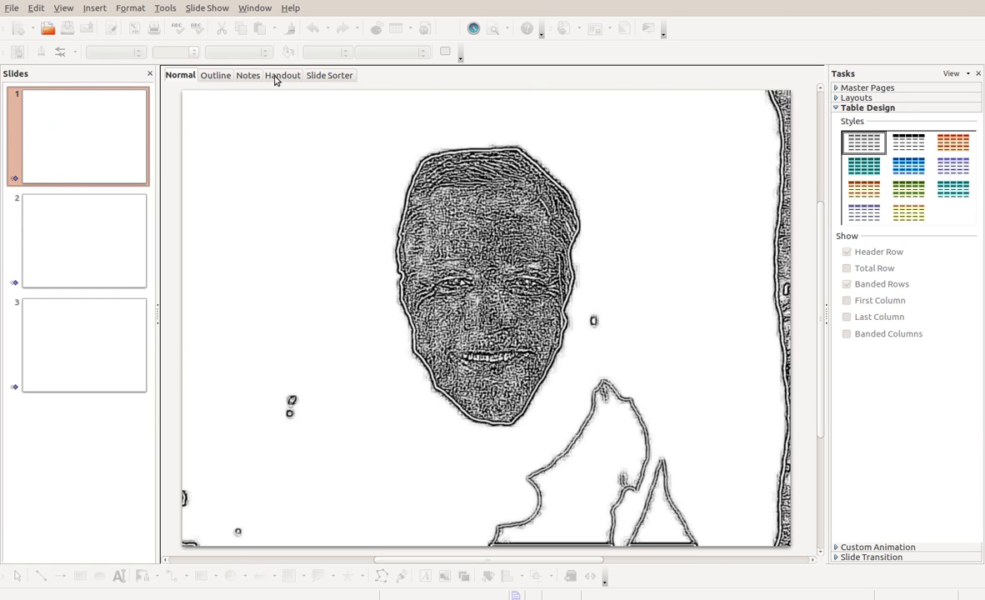
- Examine the slide order in Slide Sorter view and each slide's picture in Normal view
left_click(316, 76)
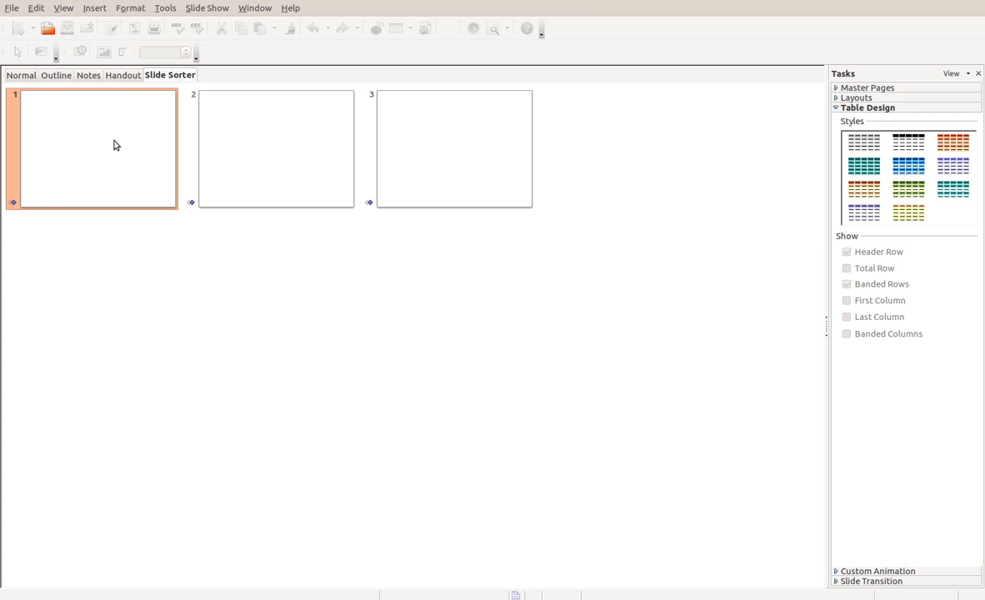
mouse_move(290, 154)
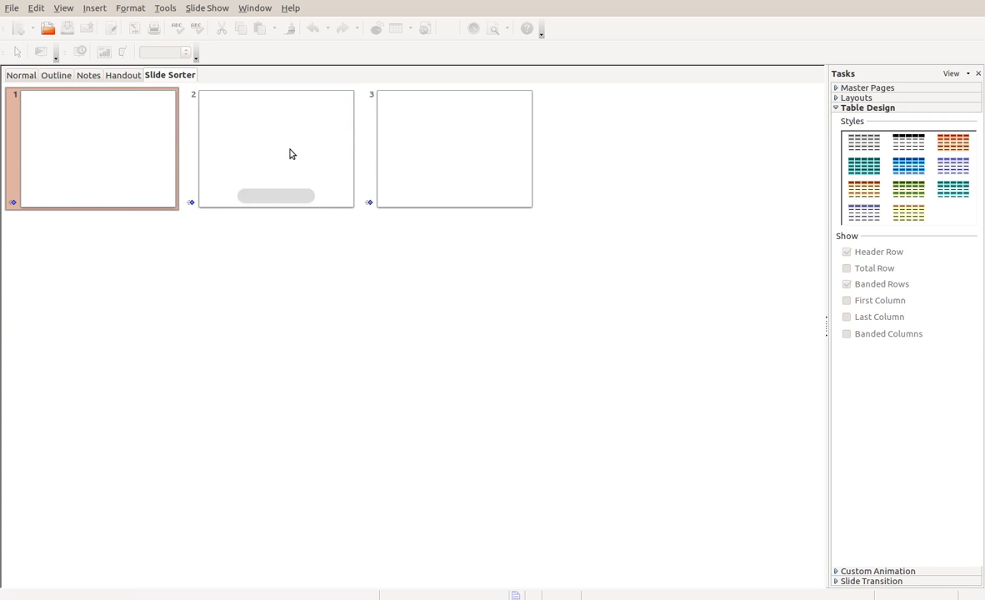
left_click(443, 158)
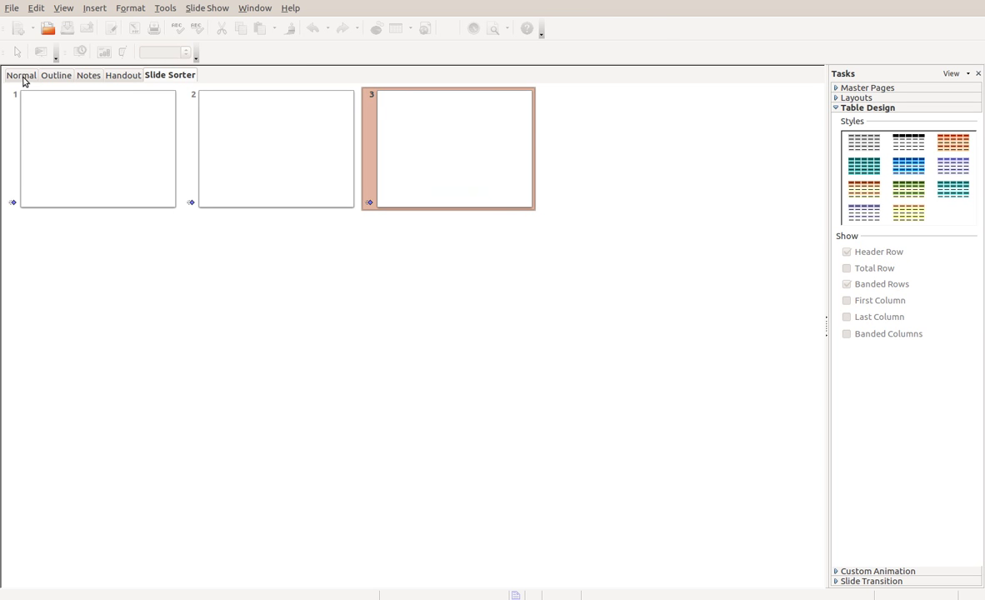
left_click(21, 77)
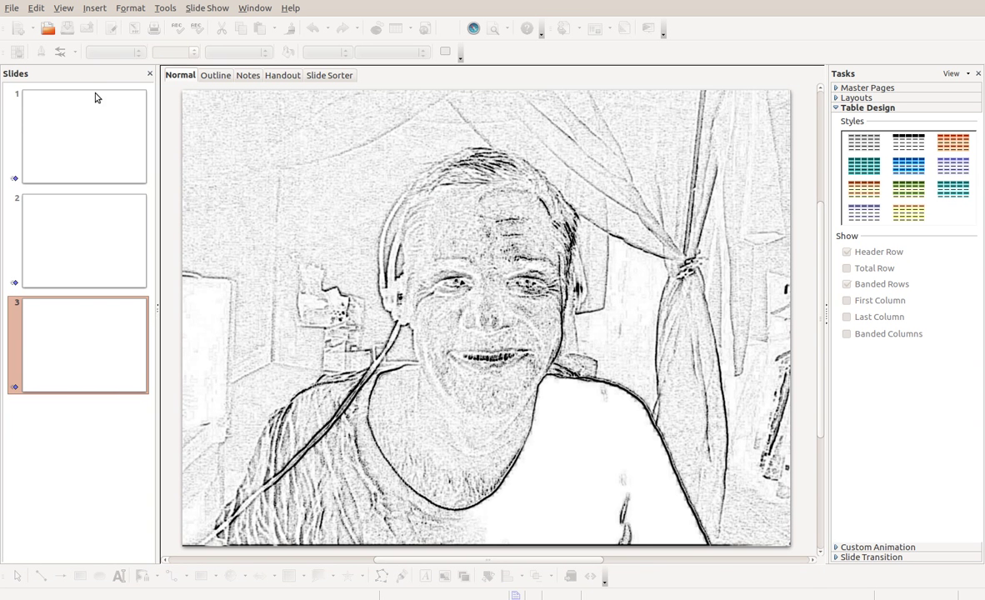
left_click(114, 131)
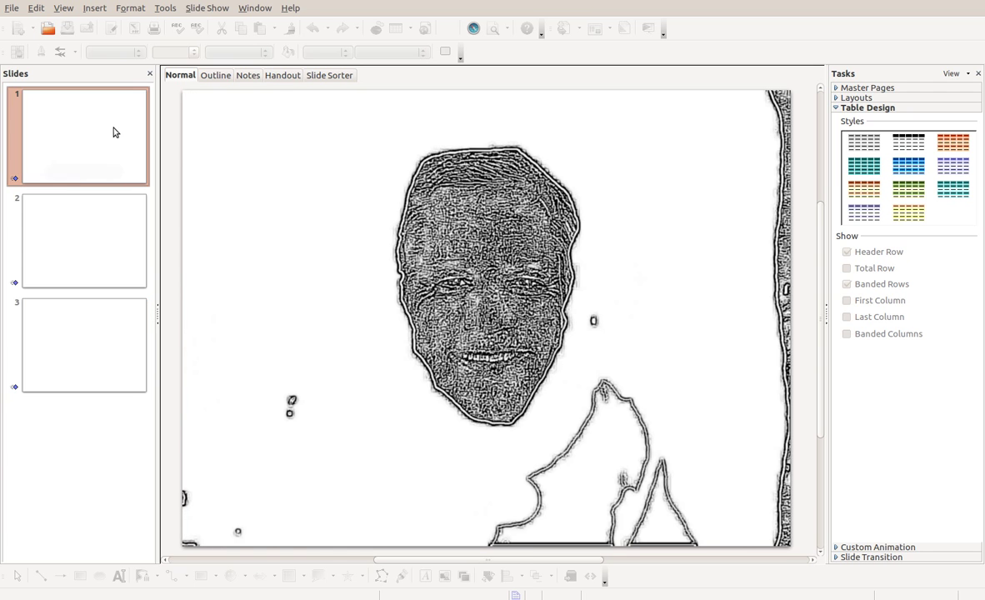
left_click(114, 250)
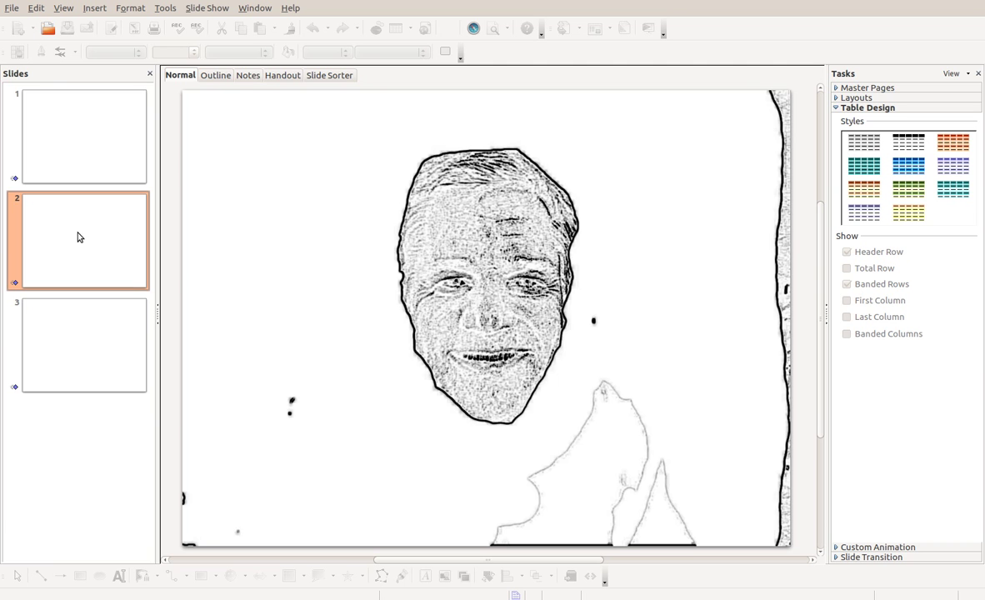
left_click(88, 134)
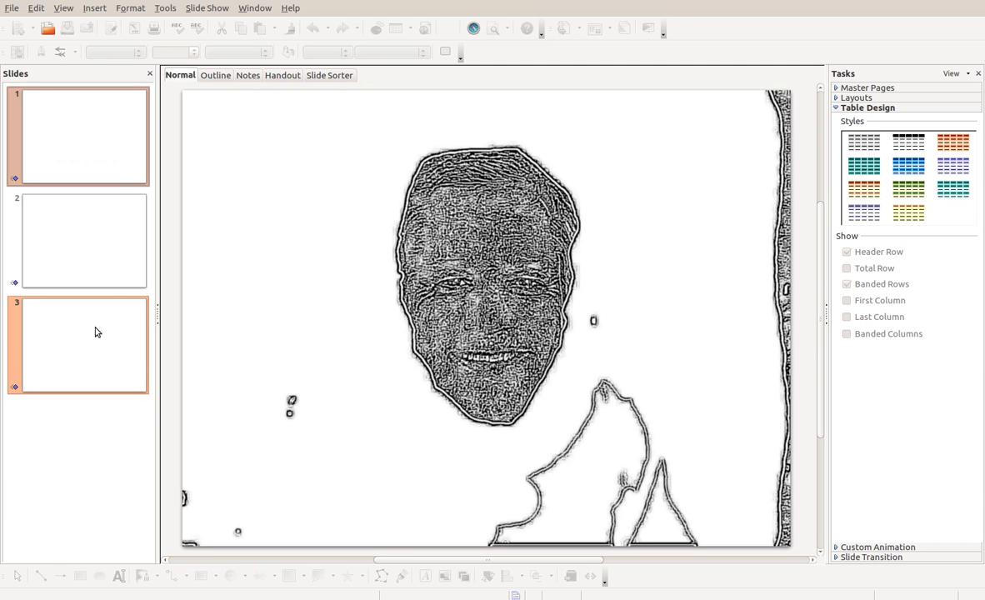
left_click(94, 331)
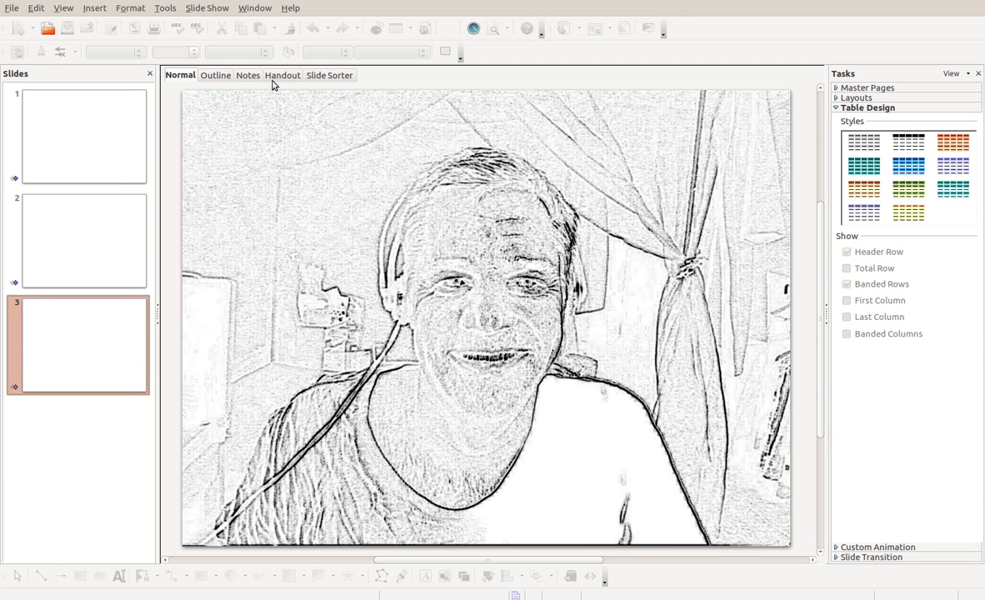
- Move the first slide behind the second in Slide Sorter view
left_click(329, 76)
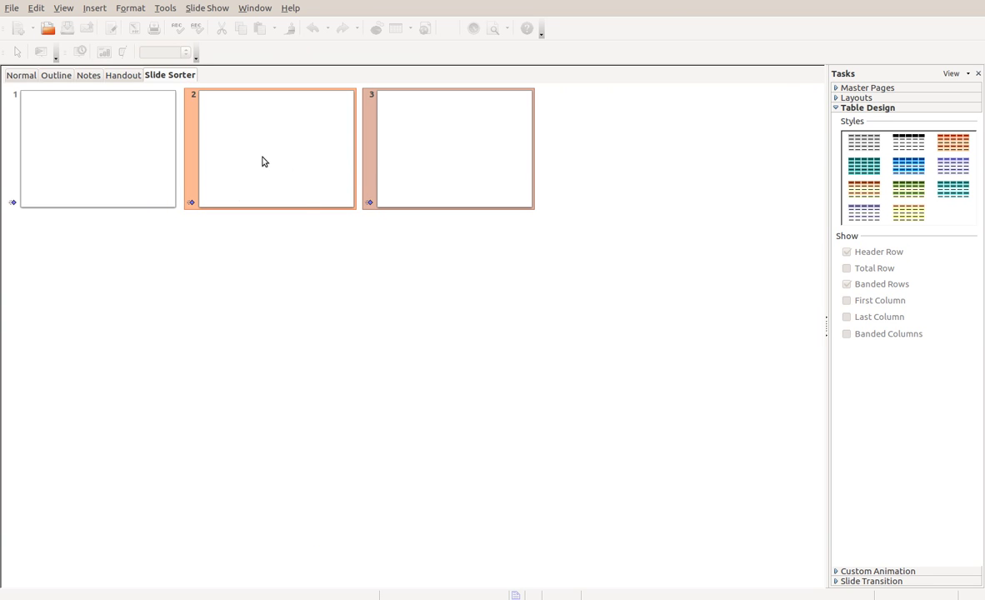
left_click_drag(137, 147, 372, 159)
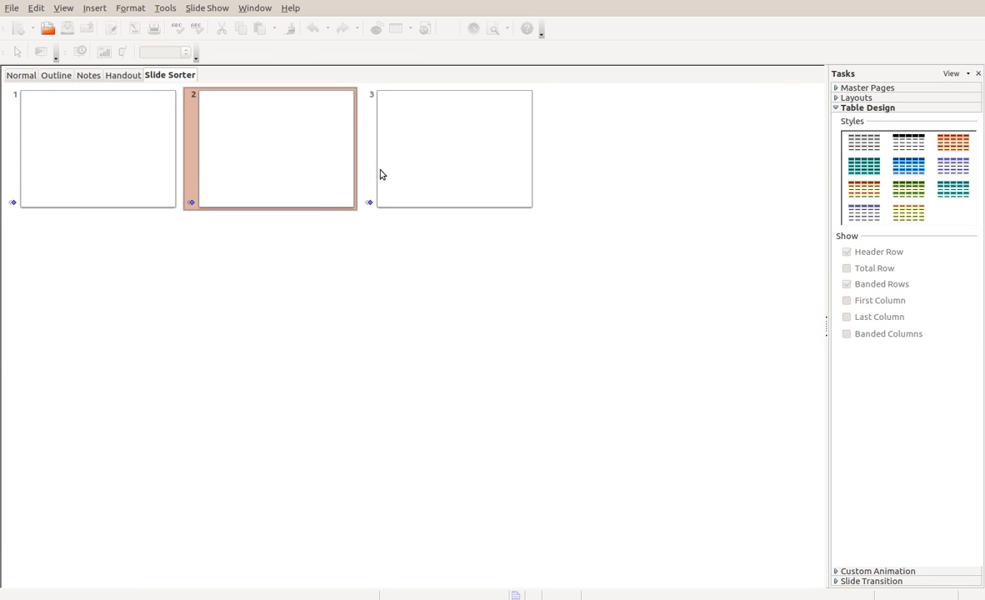
left_click(52, 77)
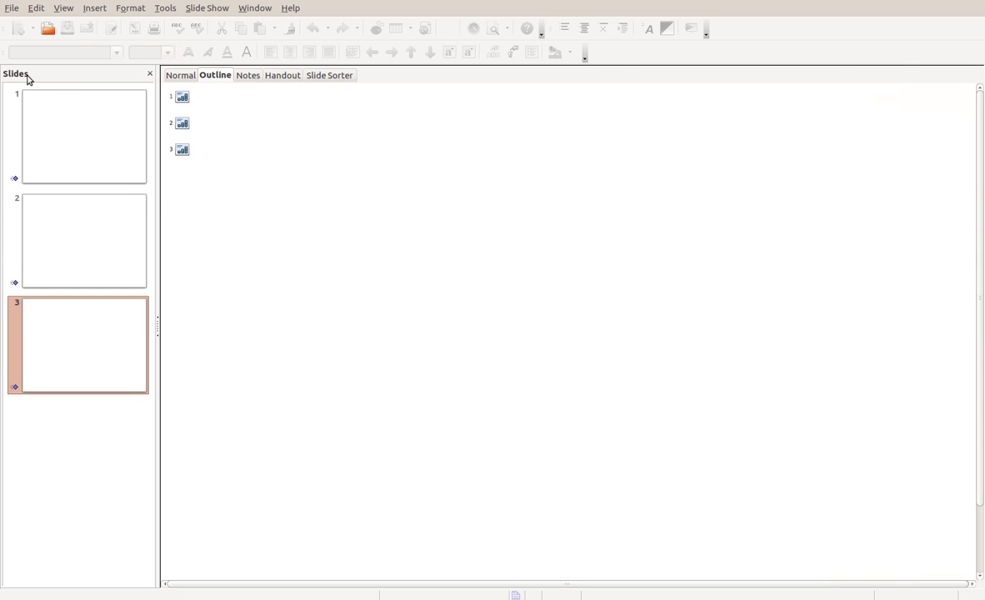
- In Normal view, move the second slide back to first place and check the pictures on the slides following it
left_click(180, 76)
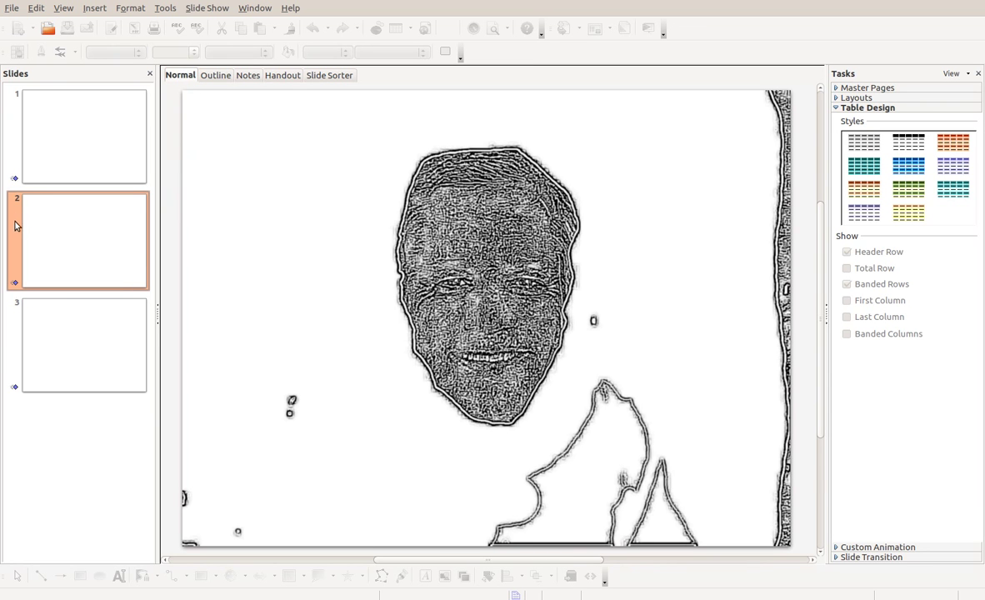
left_click_drag(15, 225, 15, 119)
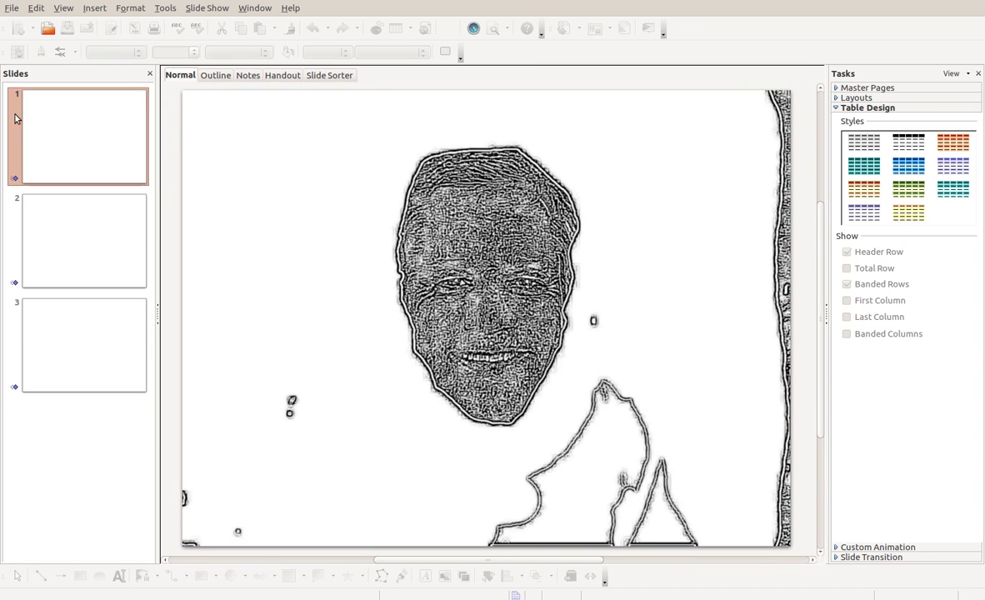
left_click(83, 248)
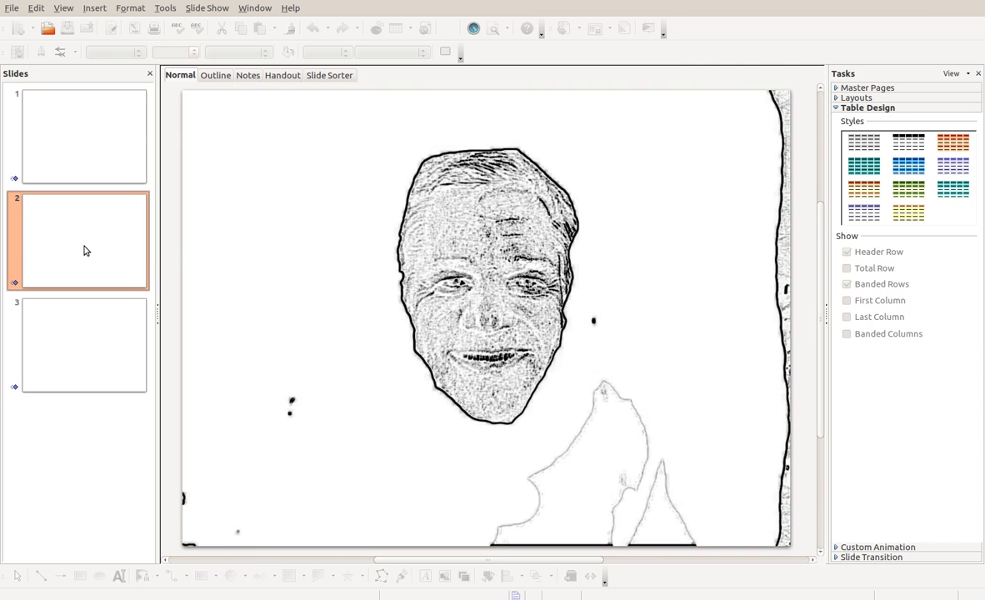
left_click(87, 348)
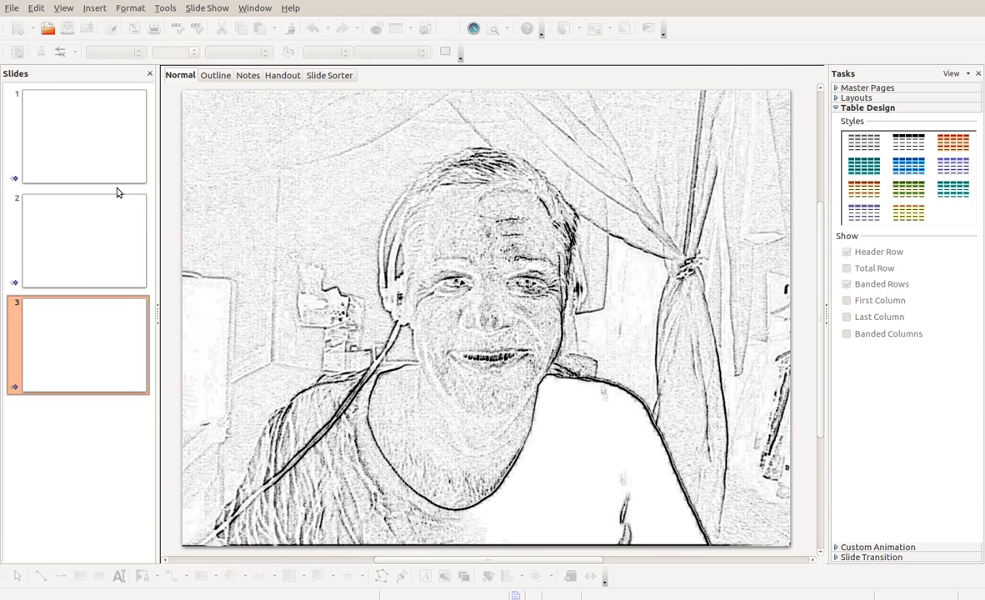
- Check the pictures on the album's three slides in Normal view
left_click(117, 171, "ctrl")
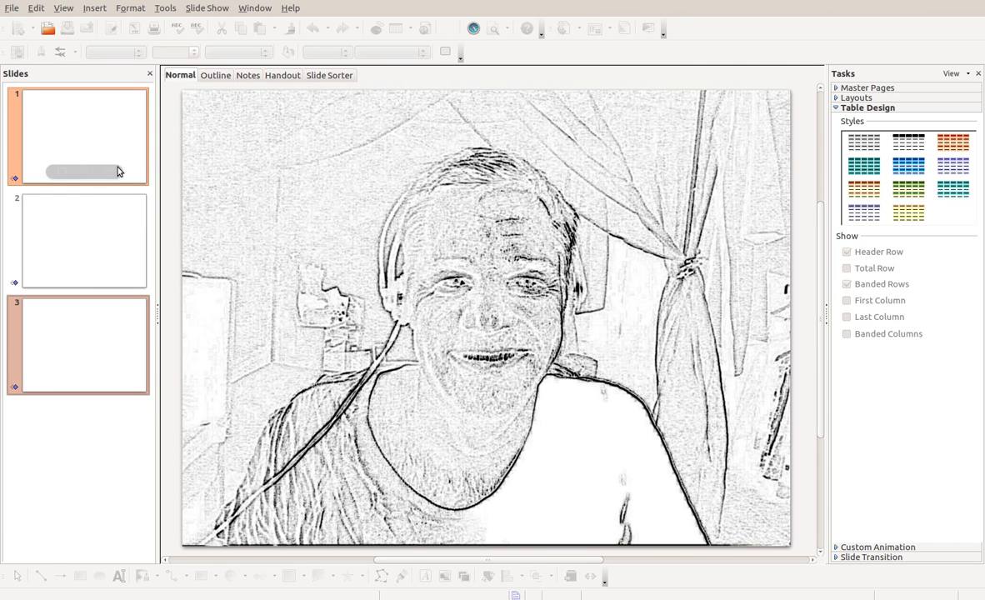
left_click(117, 171, "ctrl")
left_click(95, 252)
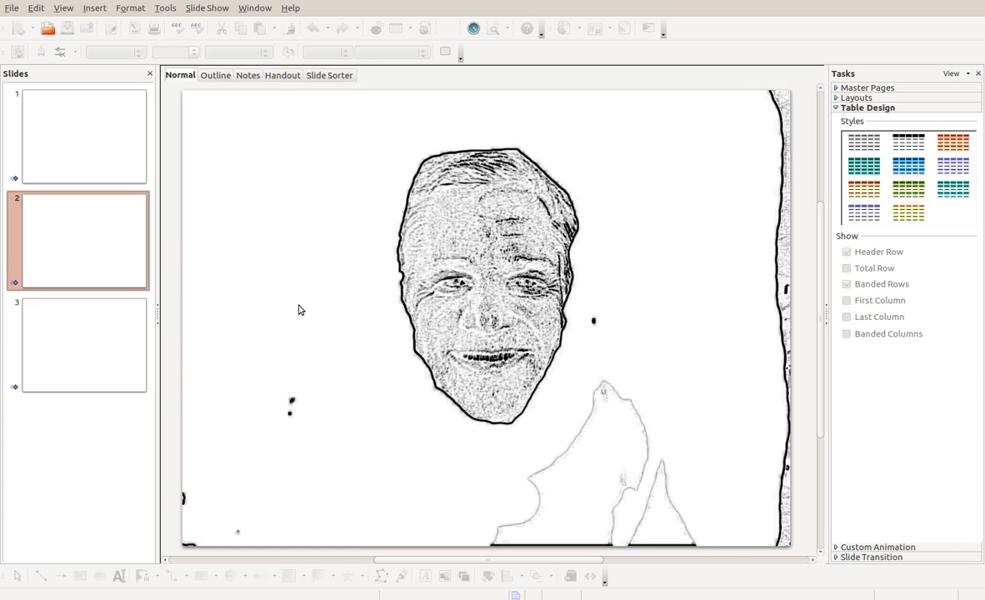
key("Down")
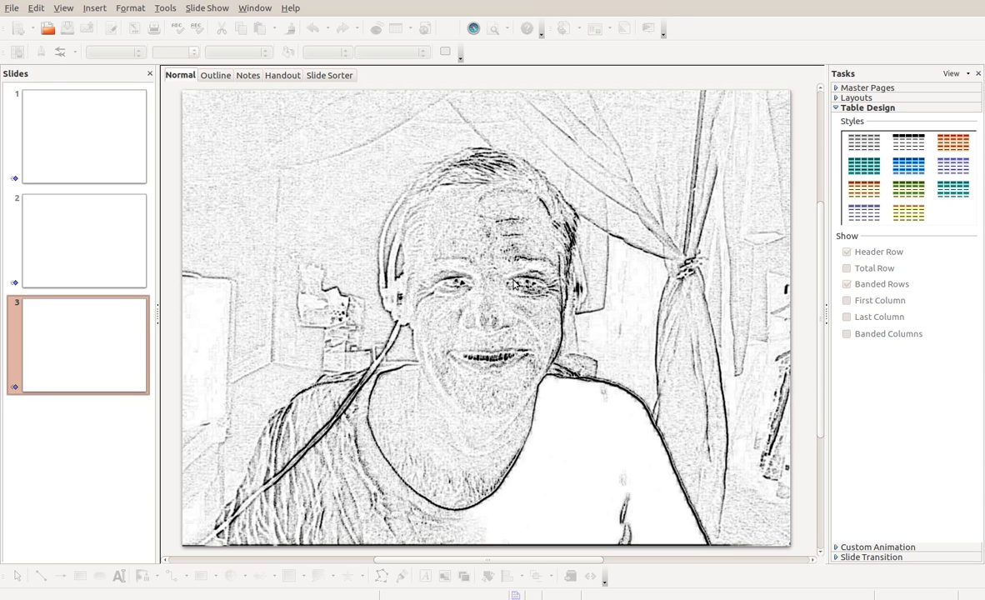
left_click(90, 162)
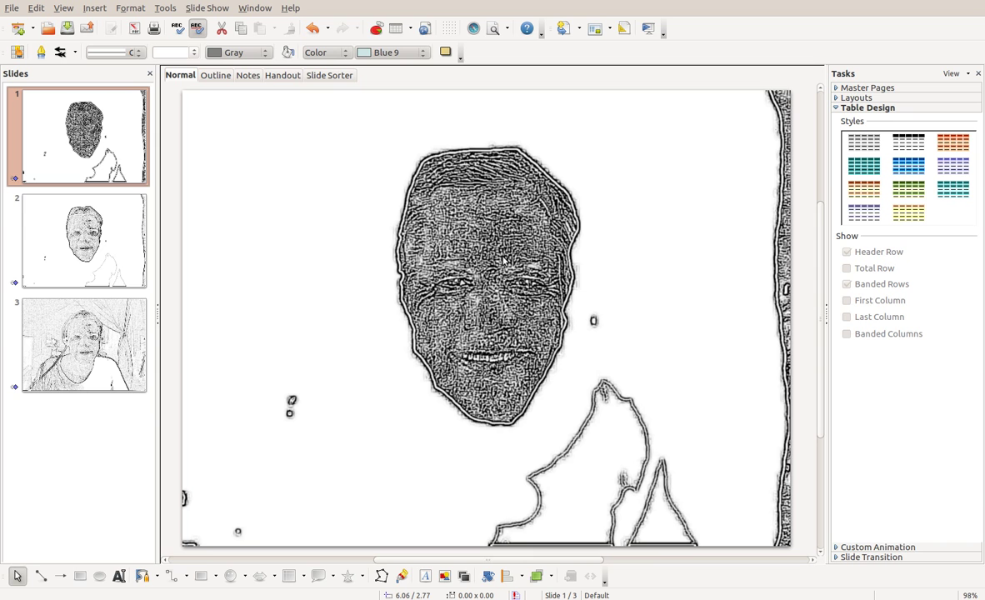
- Move the third slide ahead of the second in Slide Sorter view
left_click(324, 75)
left_click_drag(437, 144, 231, 162)
mouse_move(476, 199)
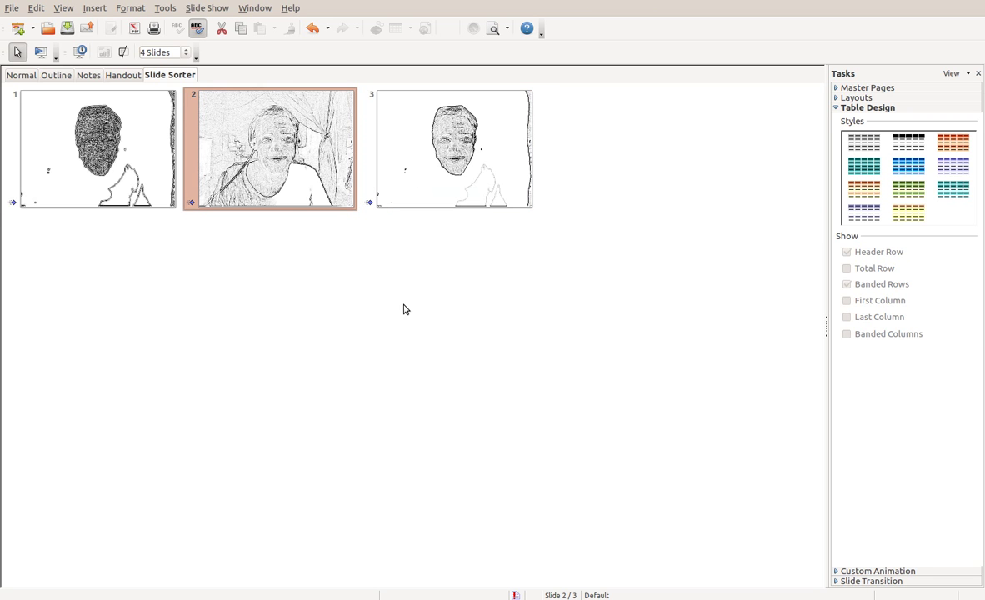
key("ctrl+n")
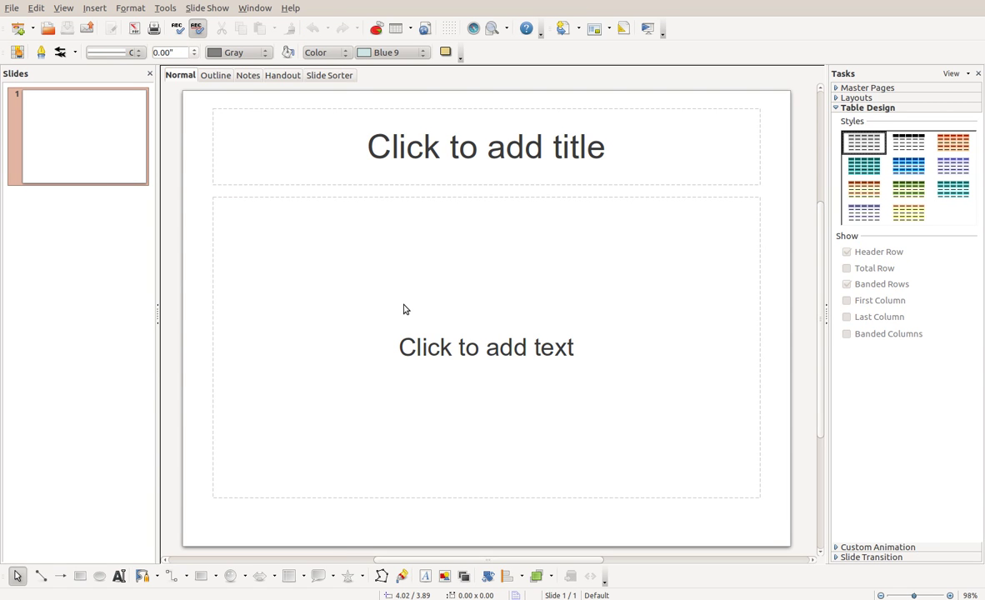
key("ctrl+w")
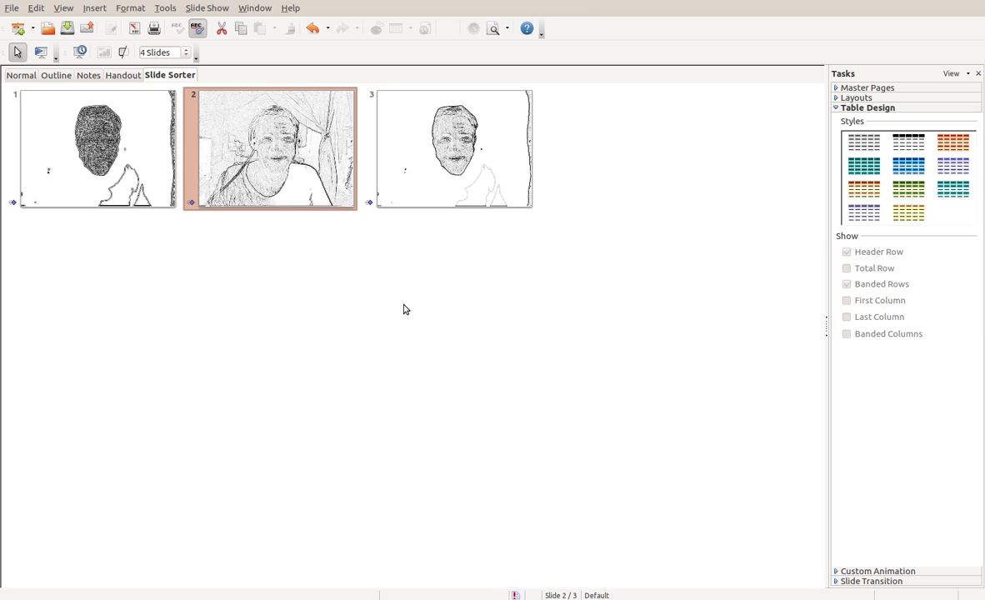
- Move the first slide behind the second in Normal view and check the pictures on both slides
left_click(25, 75)
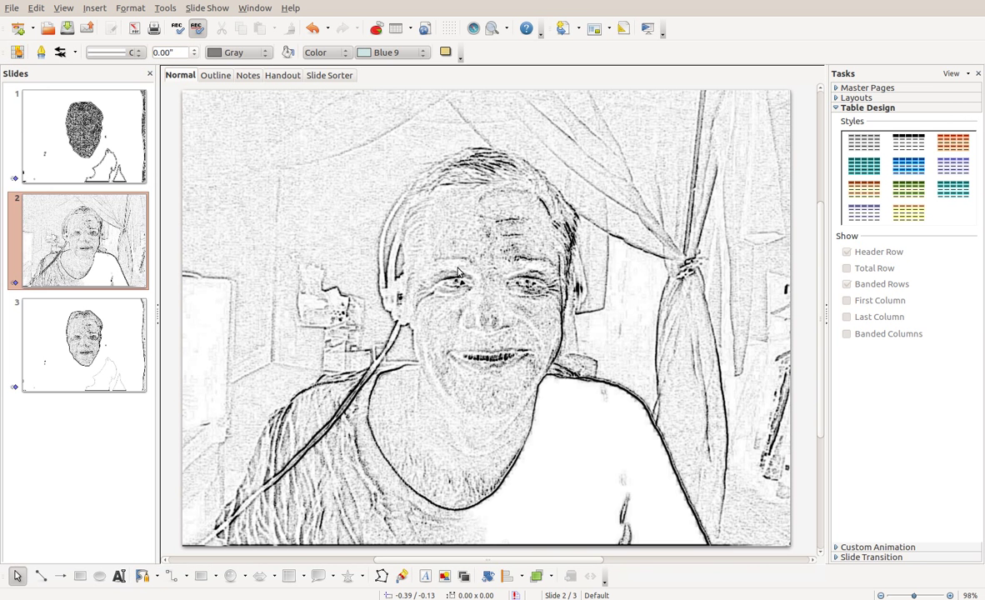
left_click_drag(88, 137, 109, 250)
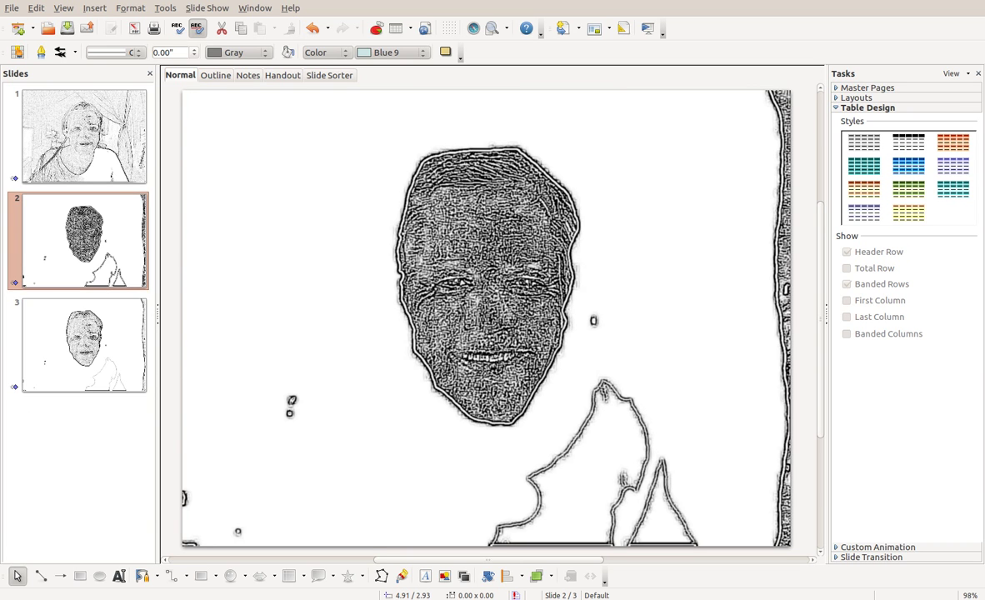
key("alt+Tab")
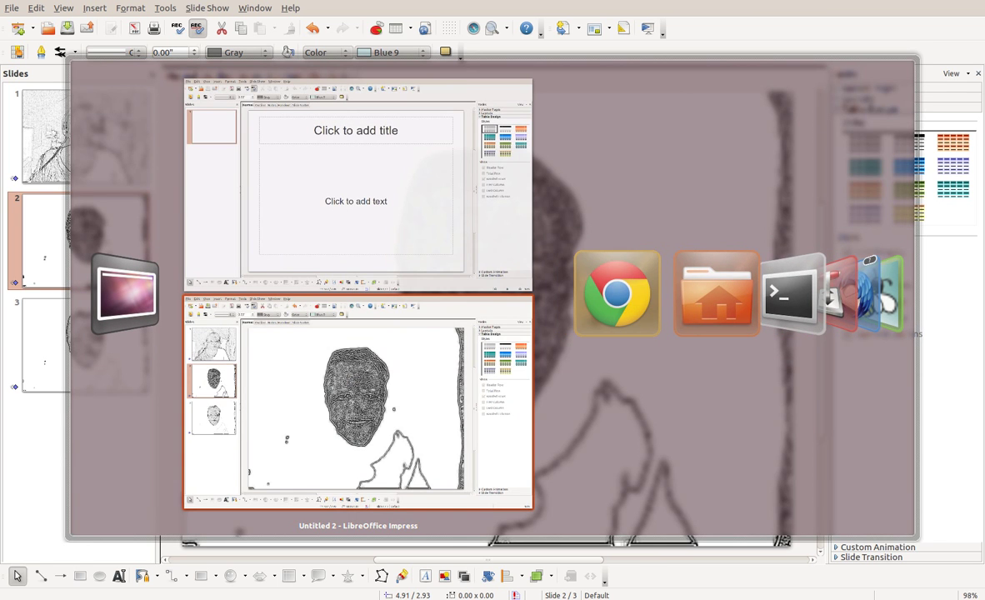
key("alt+Tab")
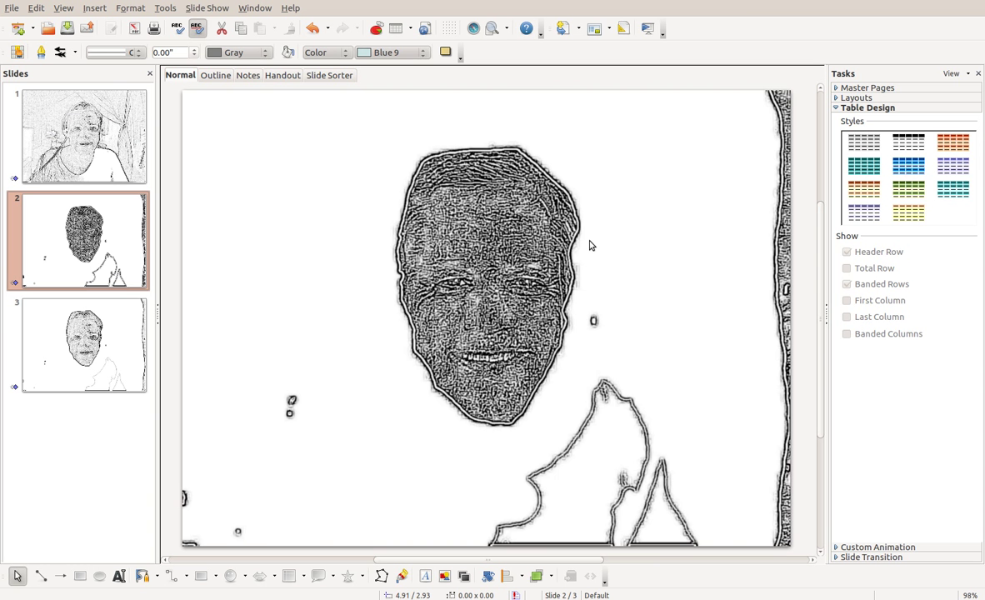
left_click(100, 150)
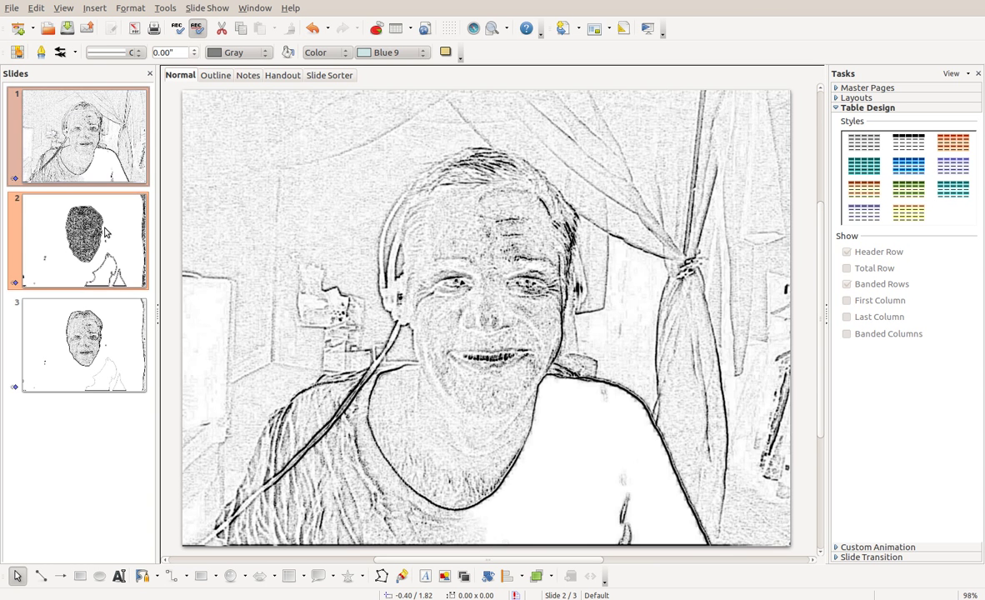
left_click(104, 232)
- Bring up the file commands for the photo album presentation
left_click(13, 10)
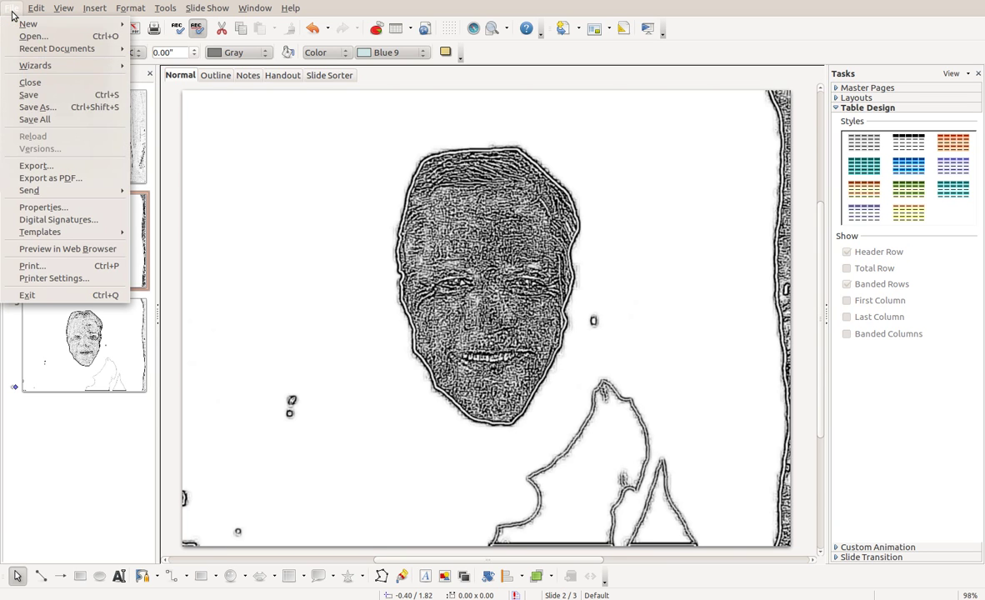